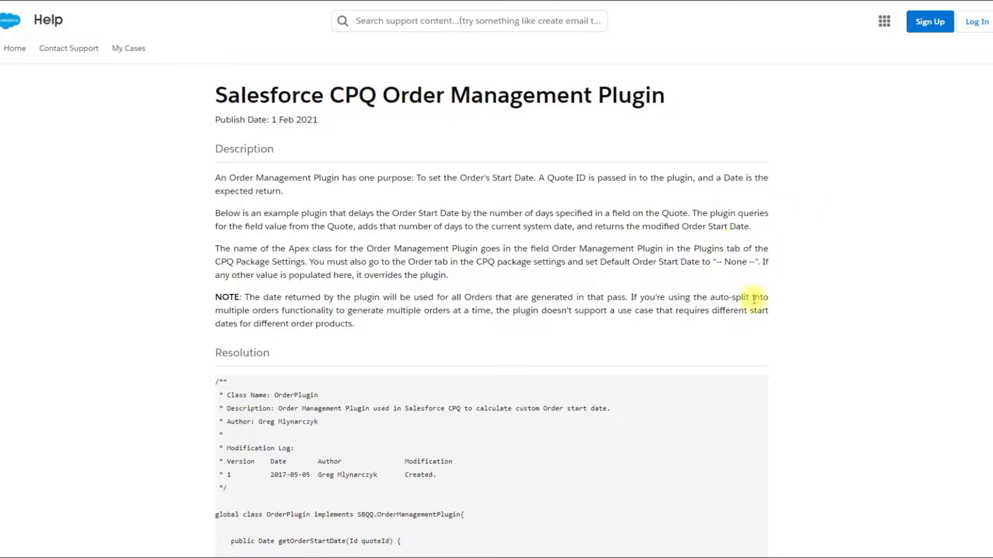
Step: Read through the sample OrderPlugin code in the help article, including its Delayed_Start_Days__c query field
scroll(753, 294, "down", 3)
scroll(569, 330, "down", 5)
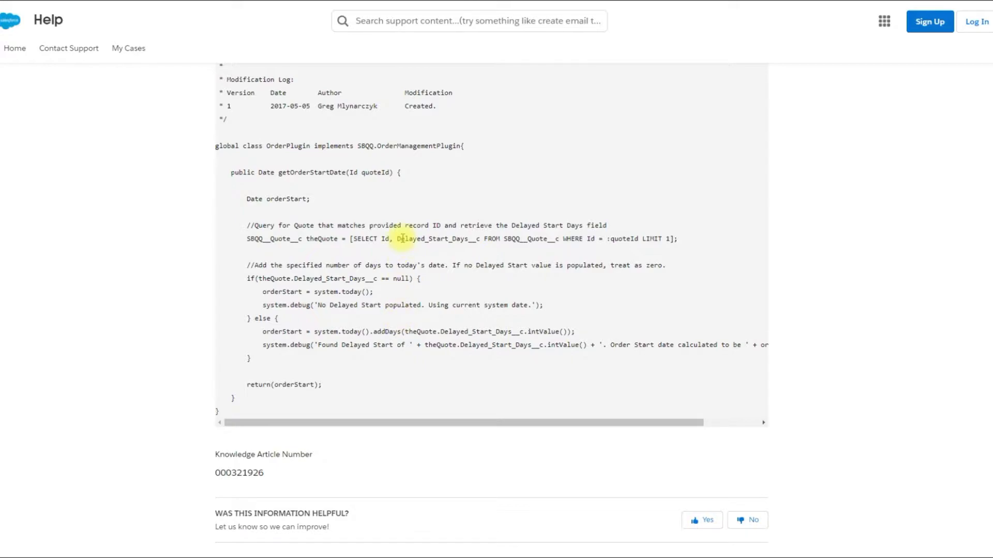
scroll(402, 238, "down", 2)
scroll(402, 238, "up", 2)
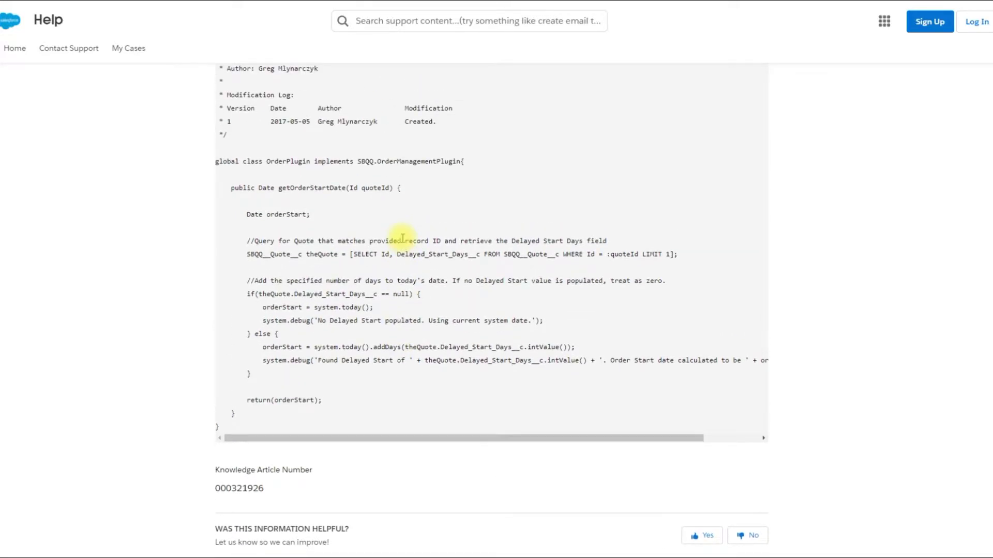
scroll(403, 238, "up", 1)
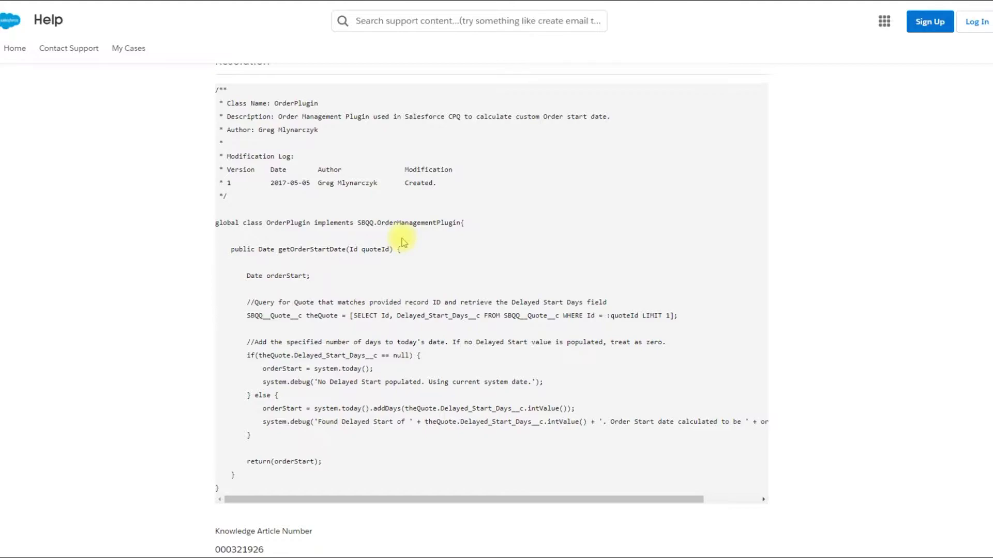
scroll(402, 241, "down", 1)
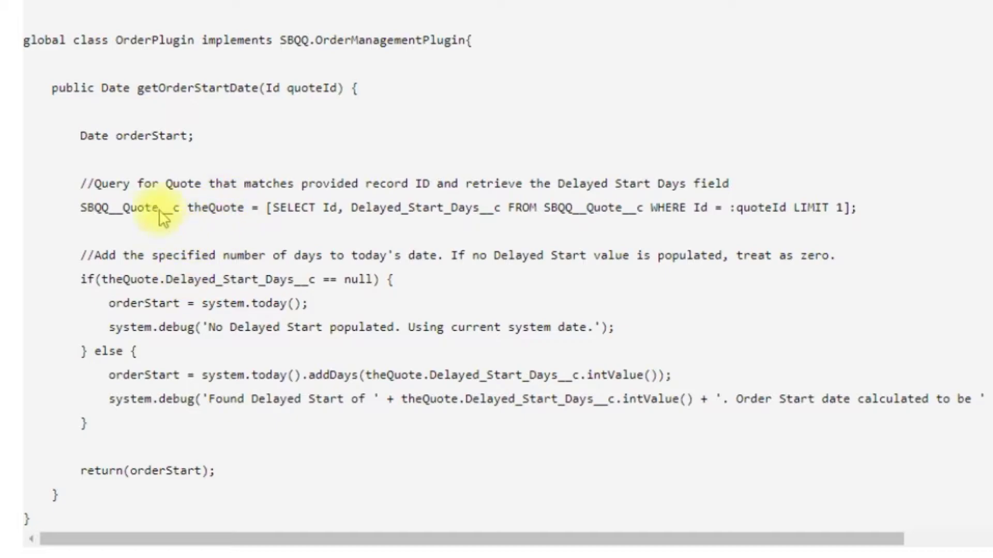
double_click(432, 204)
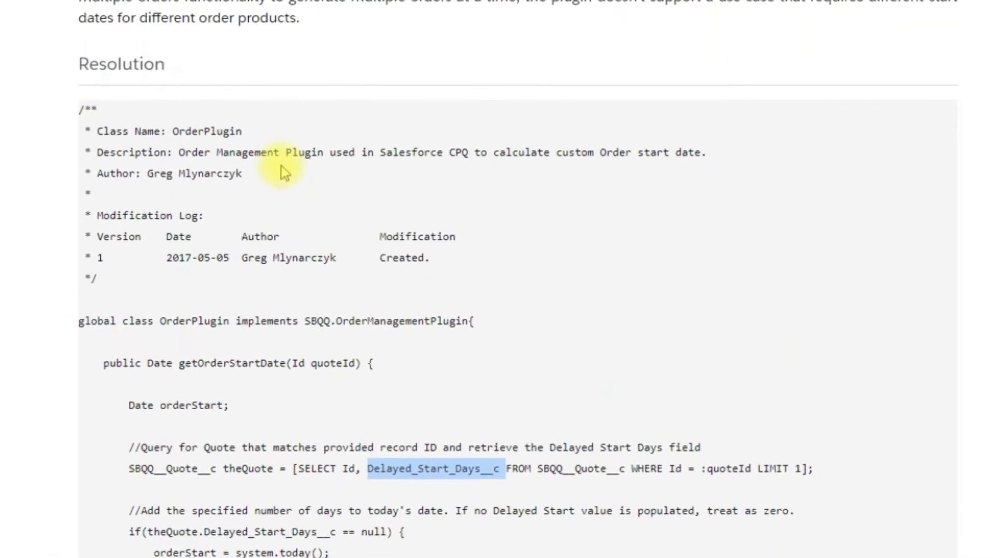
Step: Copy the complete sample OrderPlugin class code from the Resolution section of the help article
left_click_drag(184, 180, 194, 259)
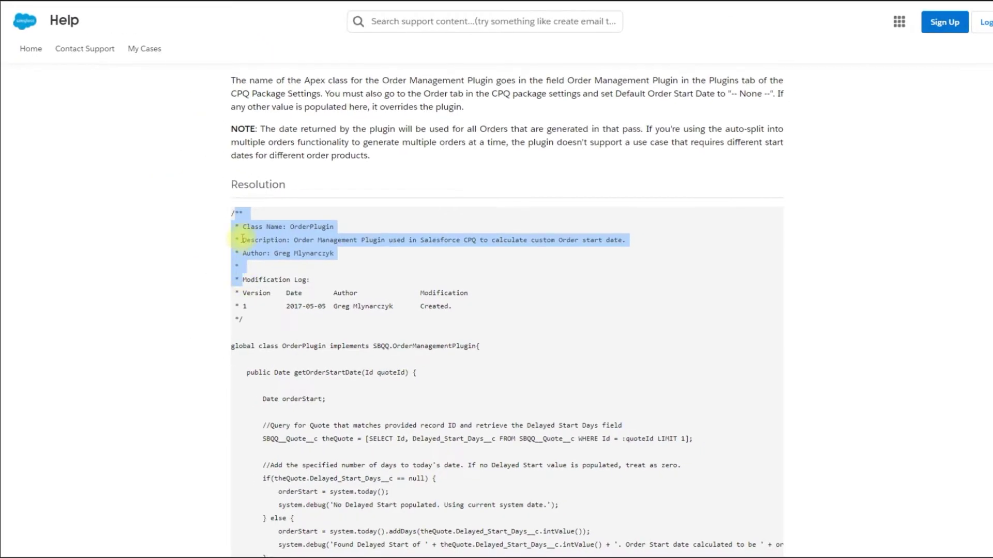
left_click(185, 183)
left_click_drag(234, 216, 258, 329)
key("ctrl+c")
scroll(255, 321, "down", 5)
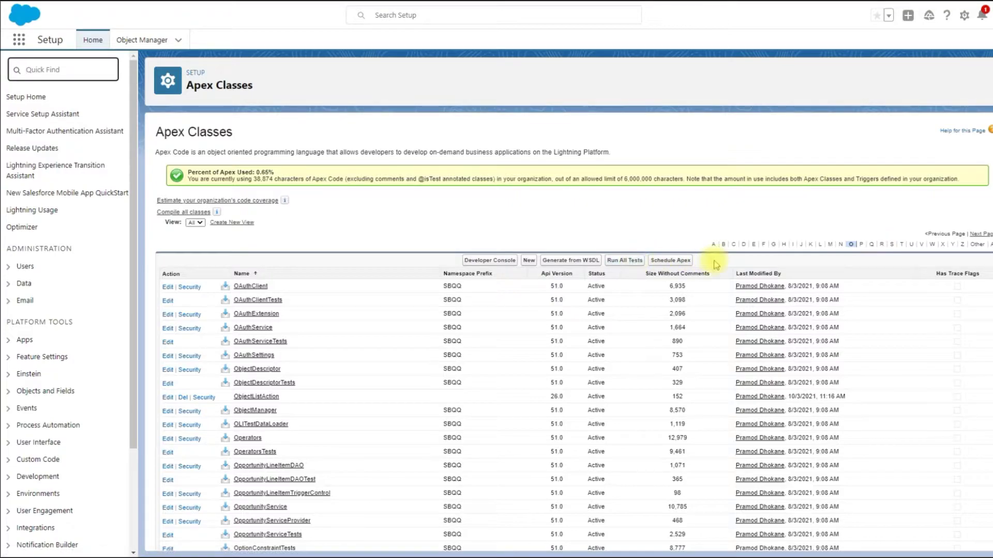
Step: Create a new Apex class in Salesforce Setup with the copied OrderPlugin code and quick-save it
left_click(528, 262)
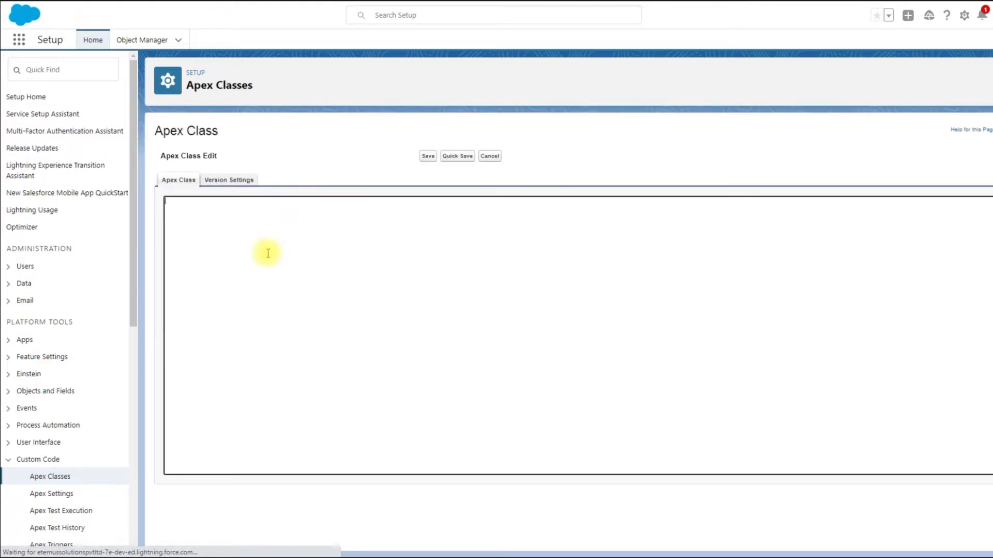
key("ctrl+v")
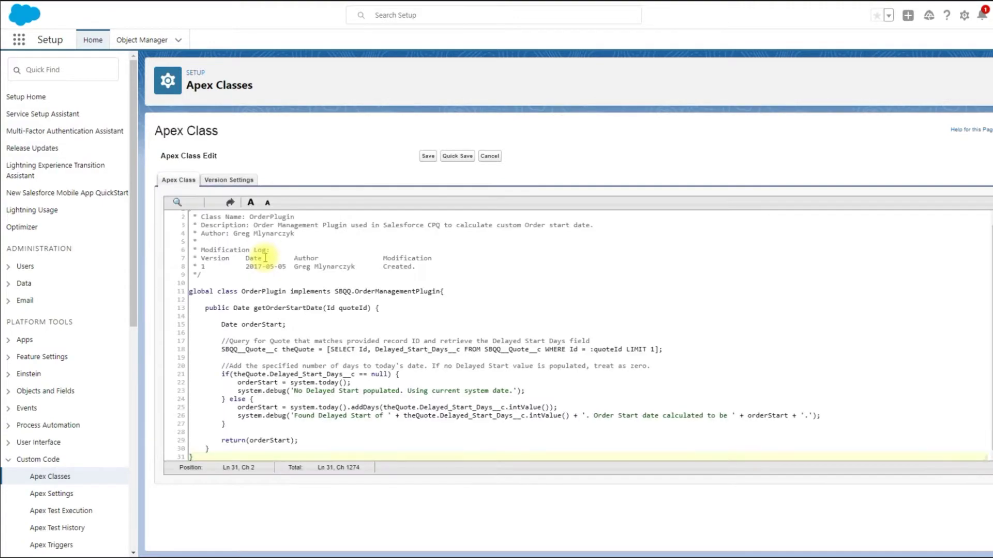
double_click(302, 373)
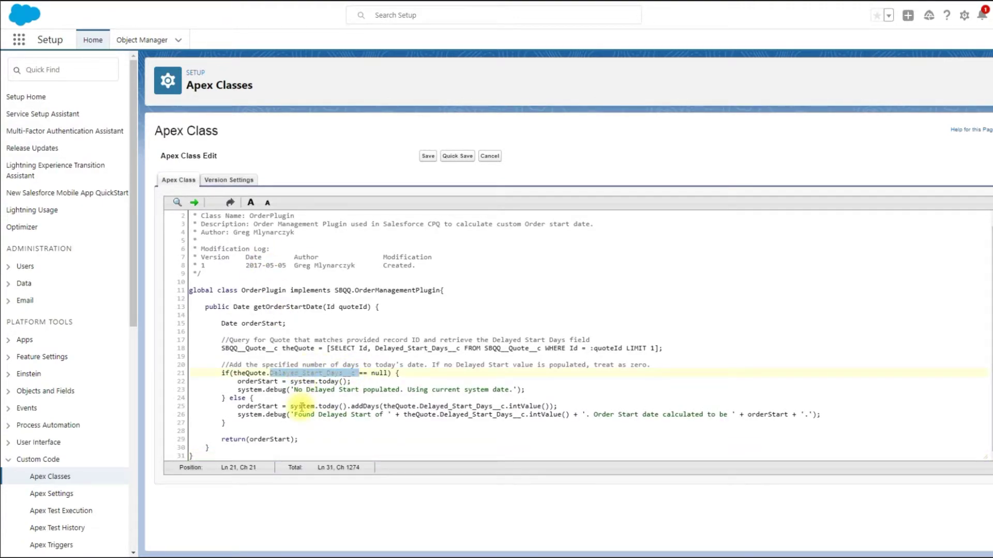
scroll(346, 409, "up", 1)
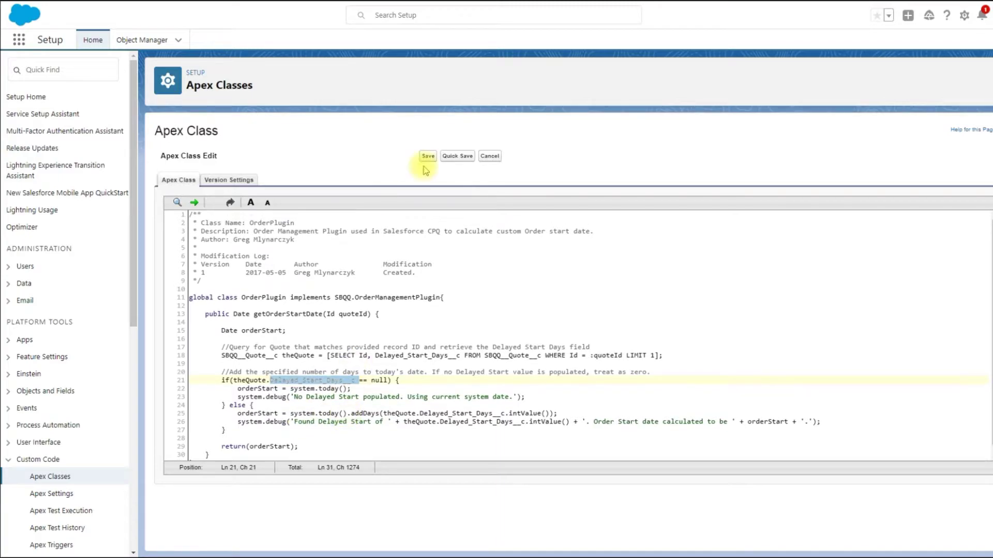
left_click(454, 158)
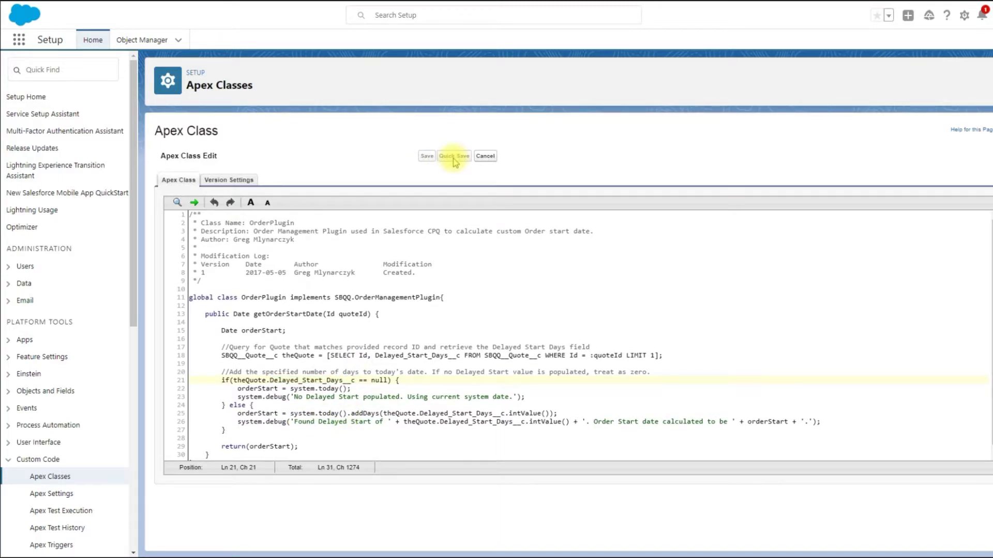
Step: Select the class name OrderPlugin in the Apex class declaration
left_click(367, 321)
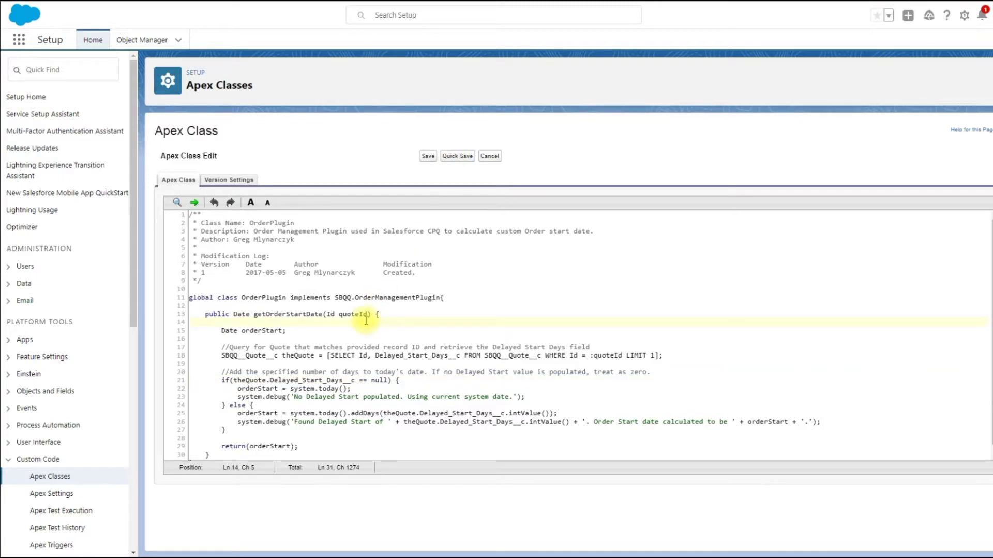
double_click(259, 299)
left_click(261, 299)
double_click(243, 298)
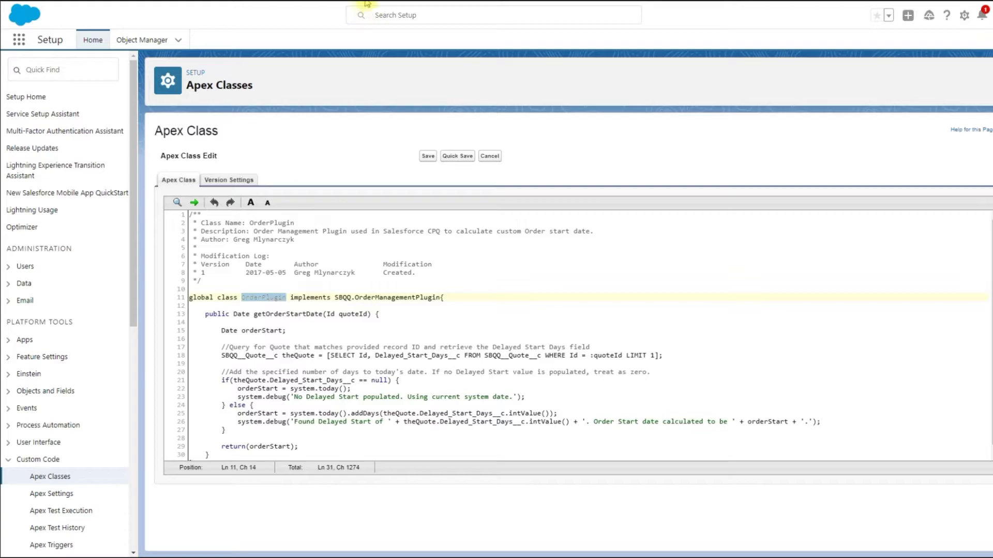
Step: Find the installed packages in Setup by searching for "inst" and open the Salesforce CPQ package configuration
left_click(965, 15)
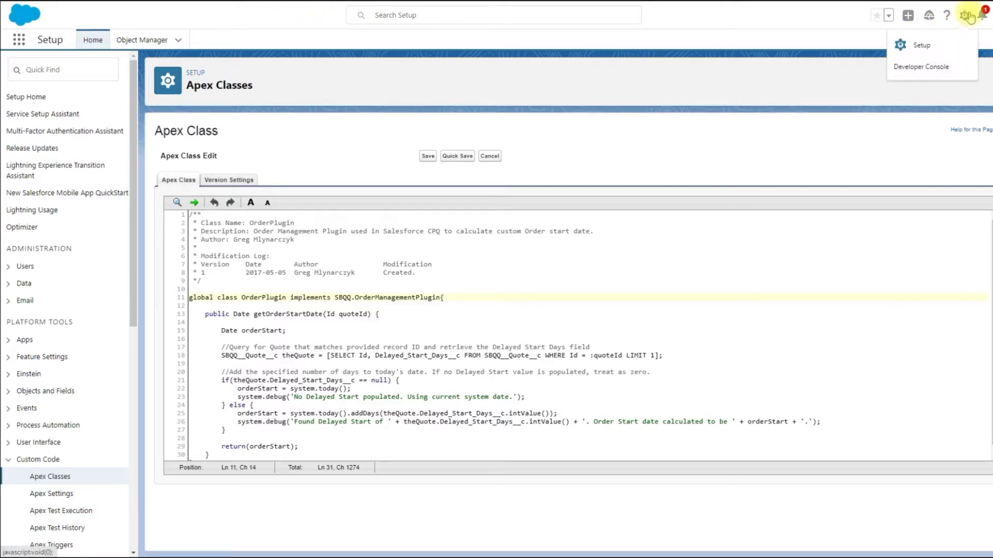
left_click(915, 47)
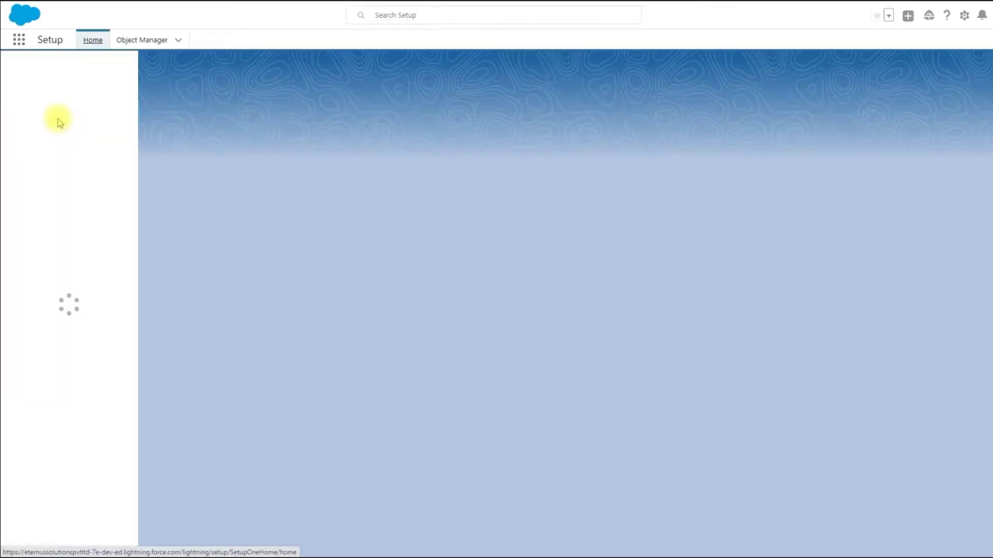
left_click(77, 69)
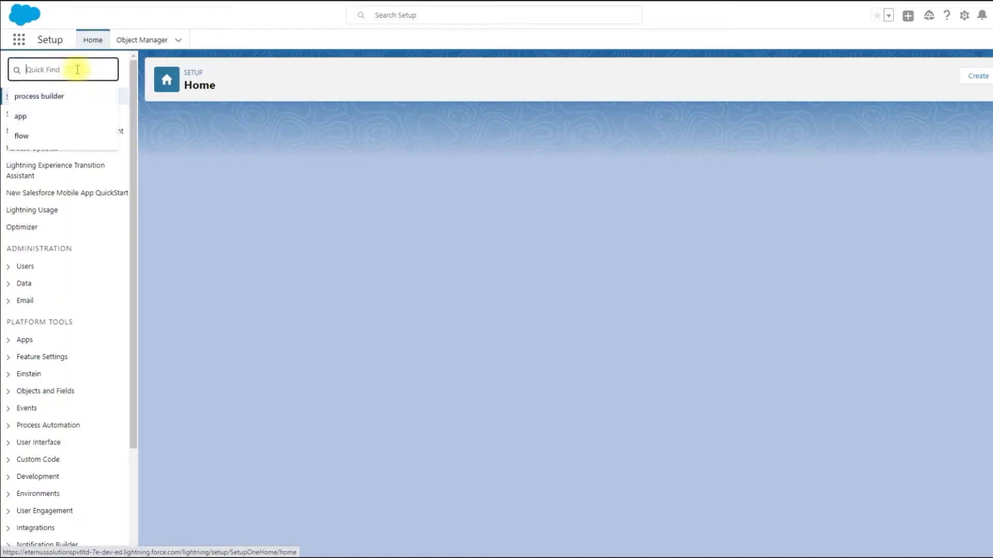
type("ins")
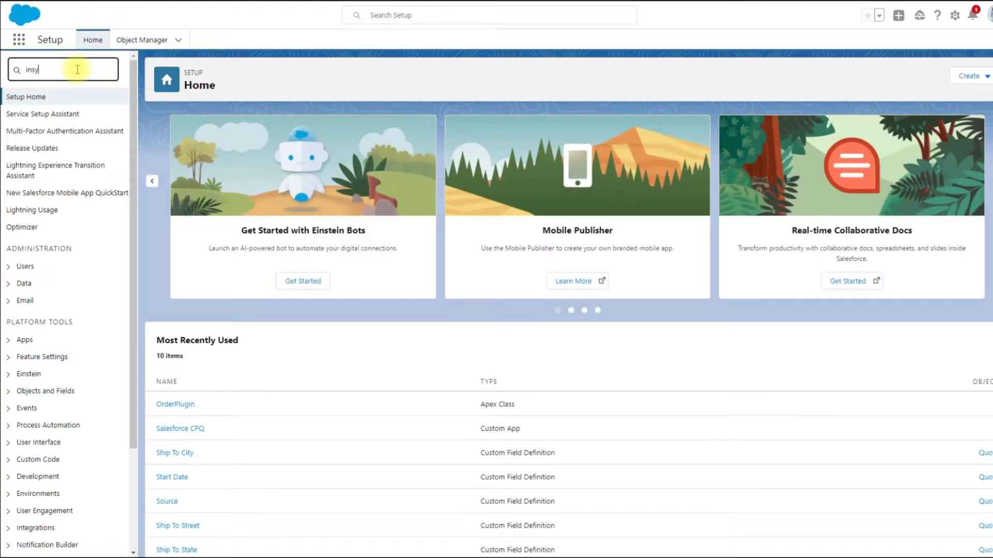
type("t")
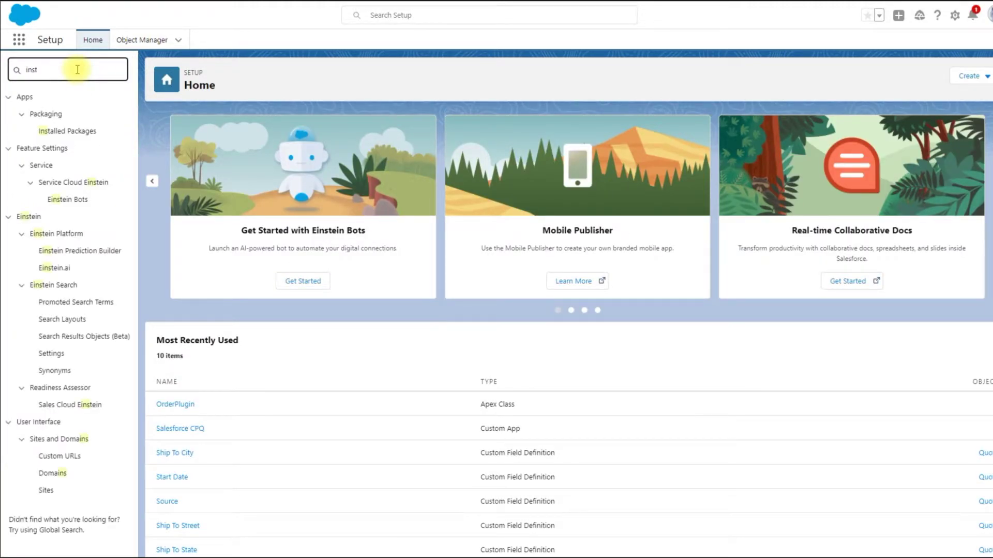
left_click(71, 136)
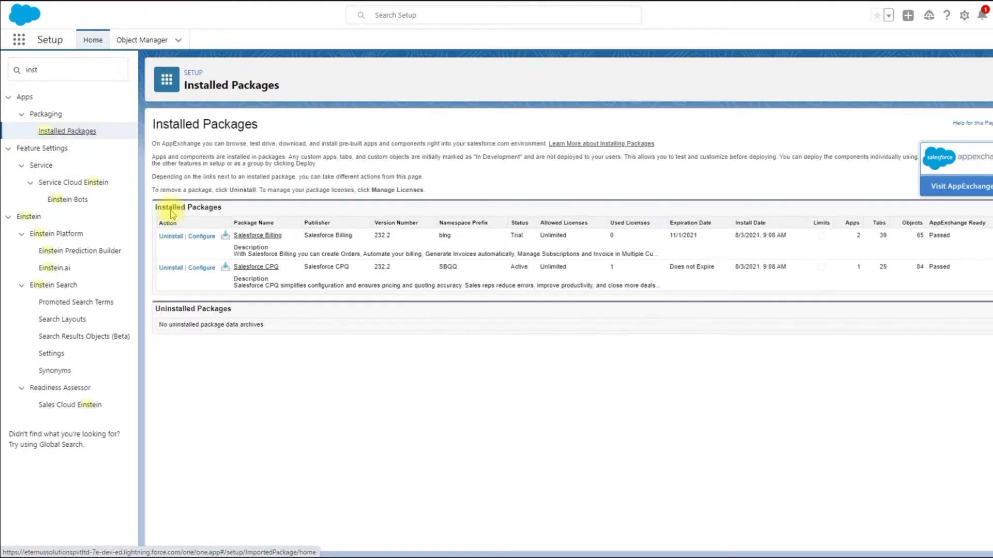
left_click(201, 268)
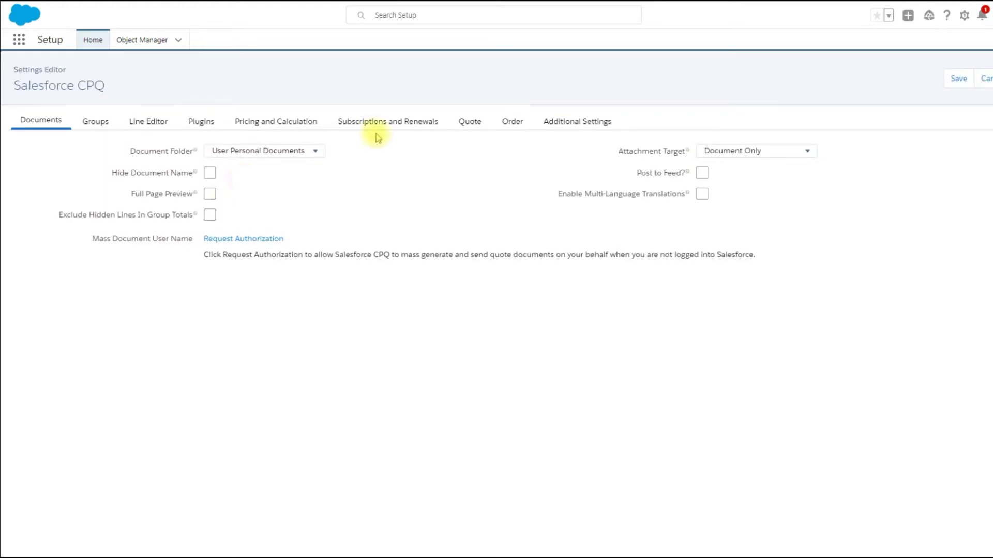
Step: Set the Order Management Plugin of the Salesforce CPQ package to OrderPlugin
left_click(205, 126)
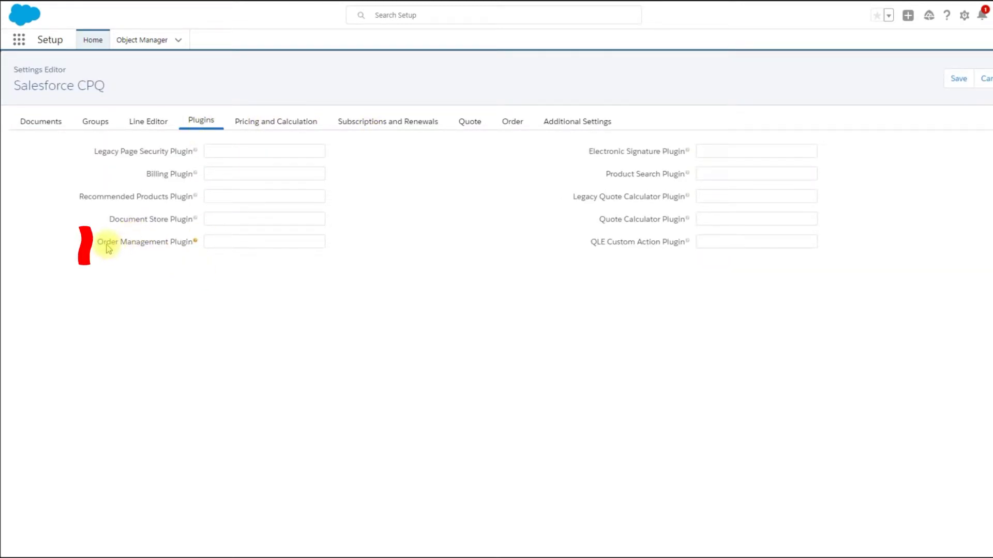
left_click(220, 243)
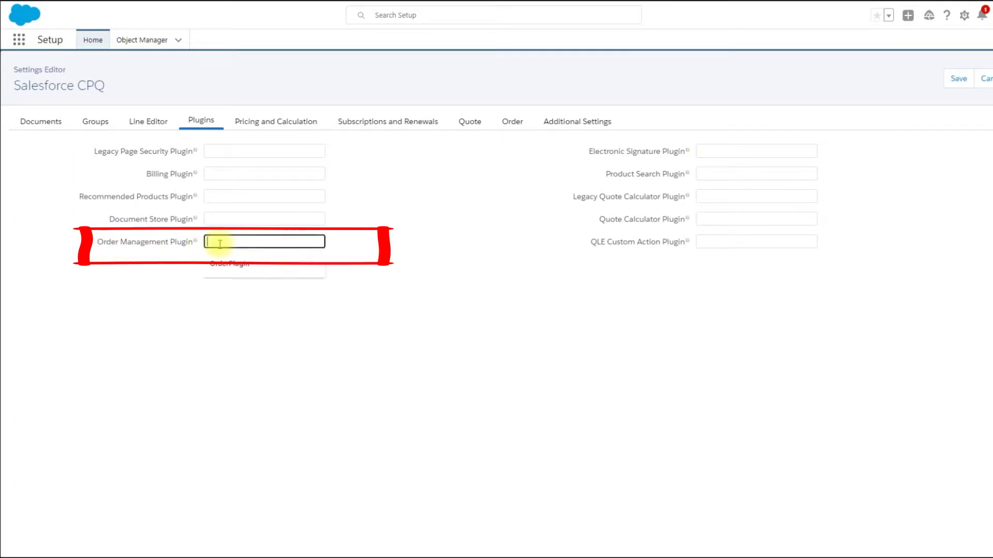
left_click(221, 263)
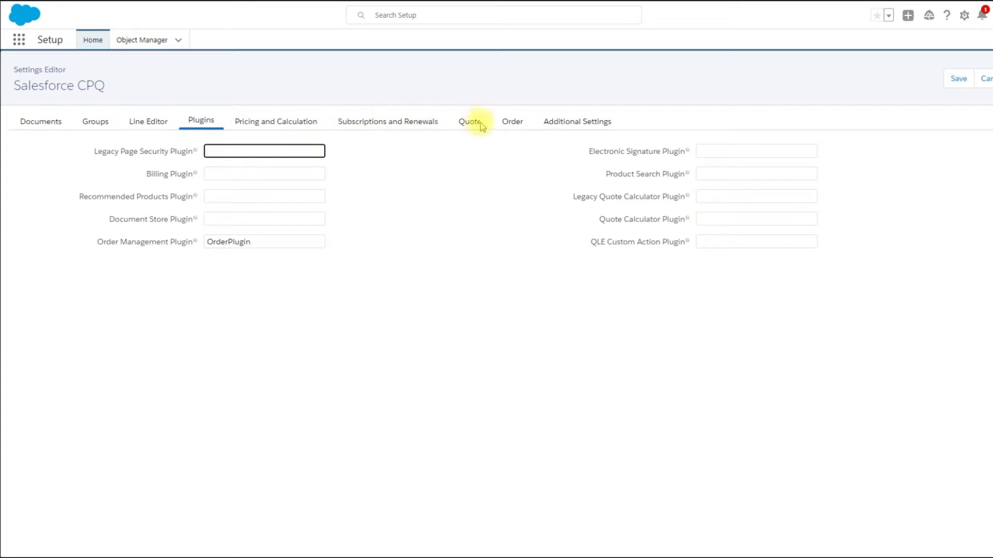
Step: Set the Default Order Start Date in the order settings to "-- None --" and save the package settings
left_click(514, 122)
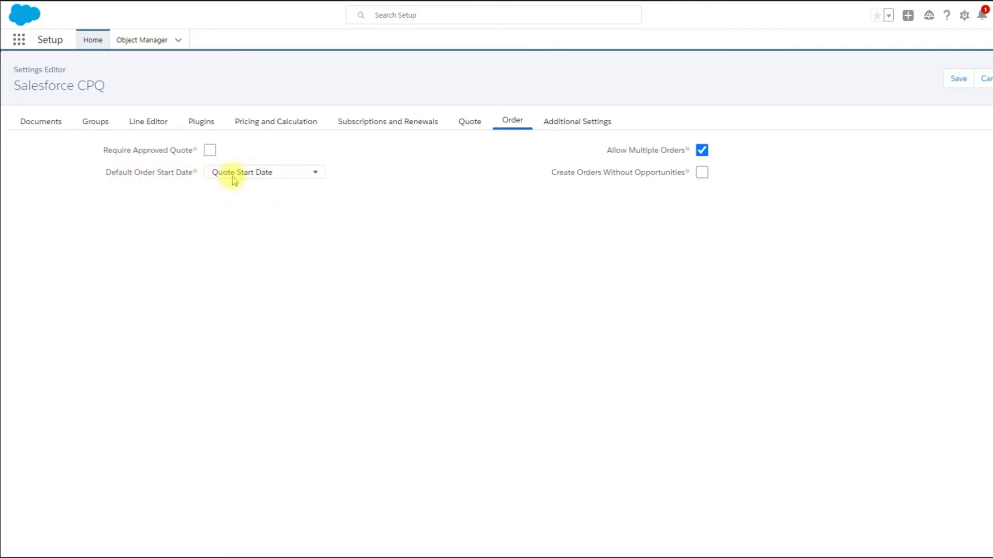
left_click(262, 174)
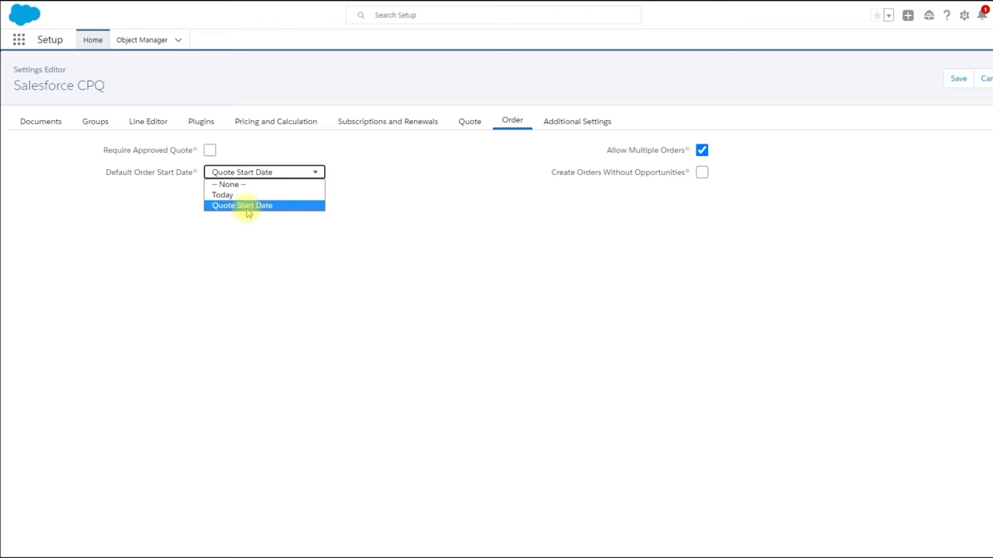
left_click(250, 186)
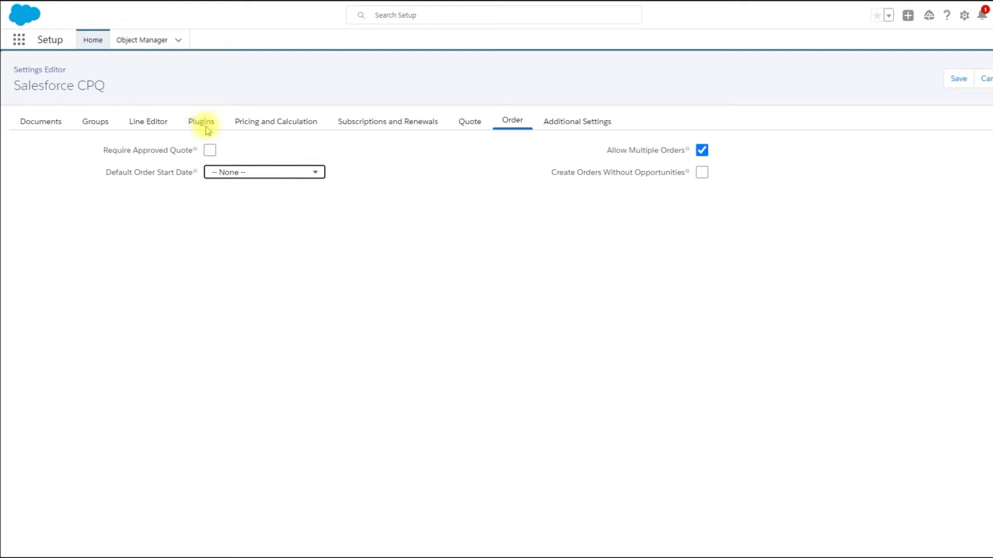
left_click(957, 80)
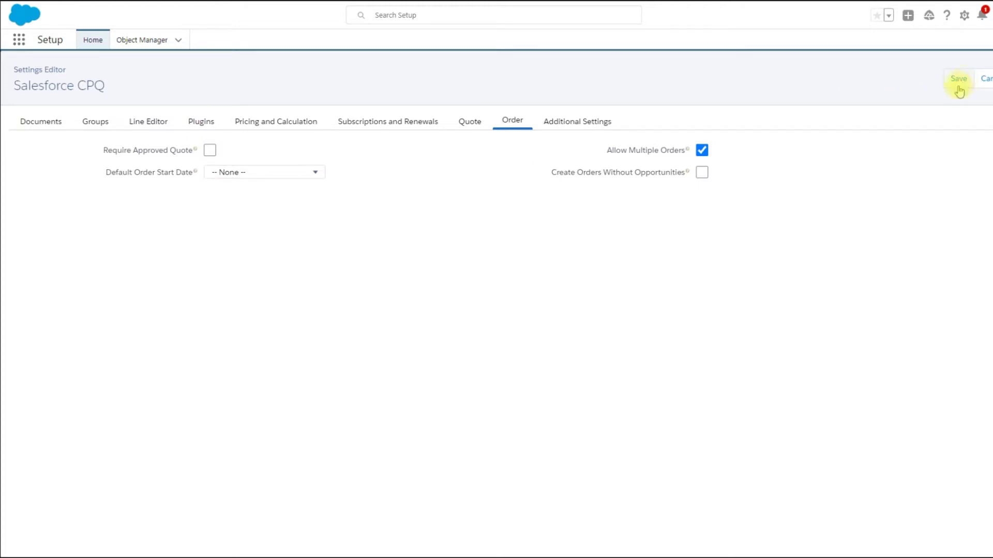
Step: Check the Order Management Plugin entry and review the package's quote and order settings
left_click(203, 123)
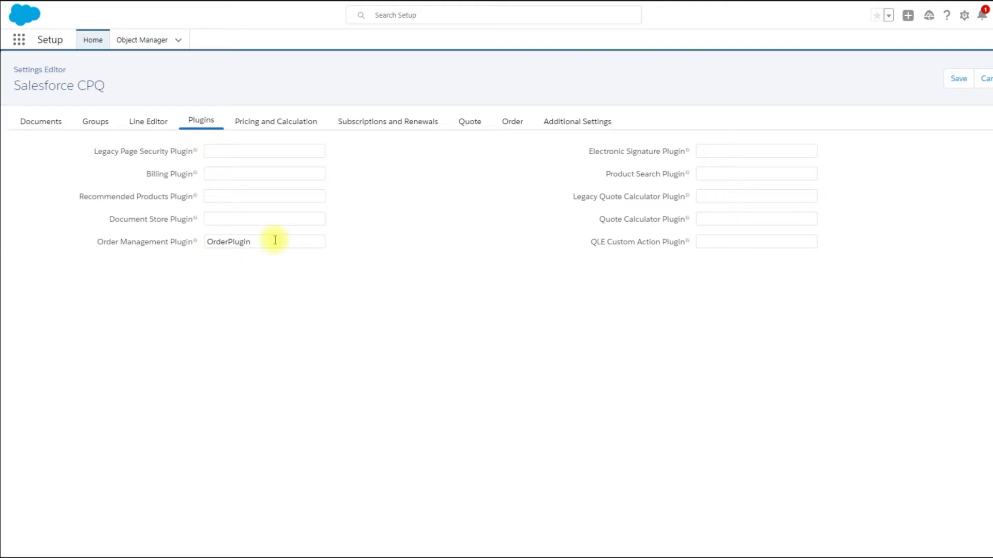
double_click(231, 242)
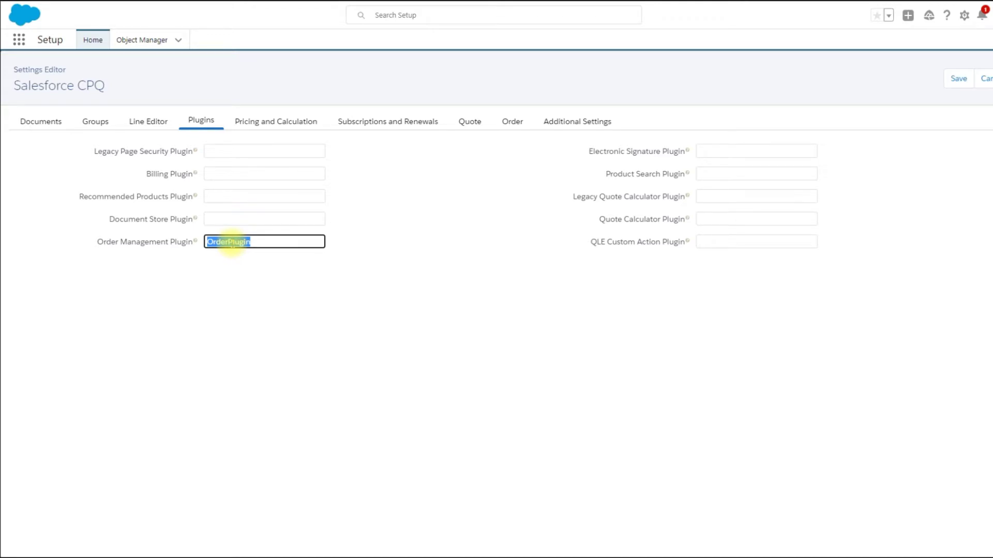
left_click(471, 123)
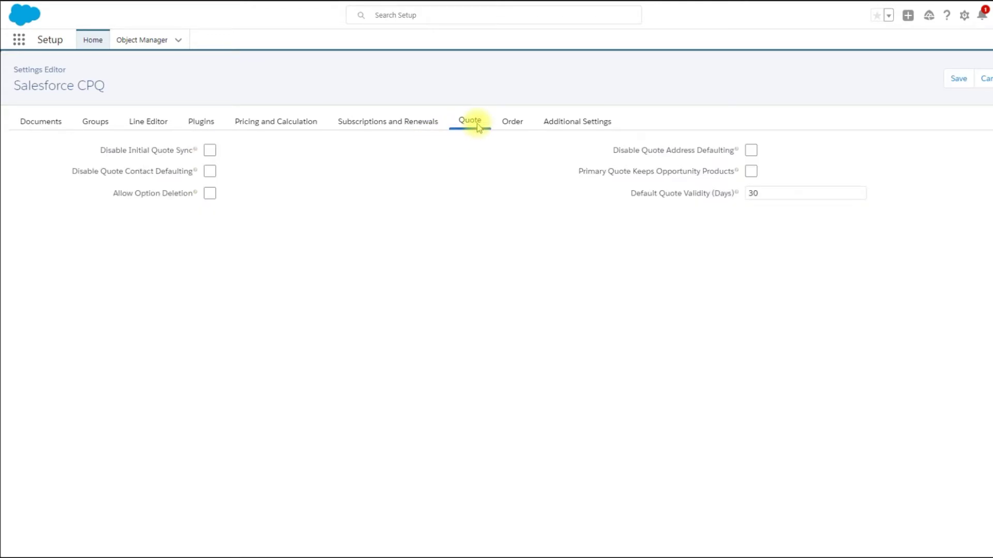
left_click(513, 130)
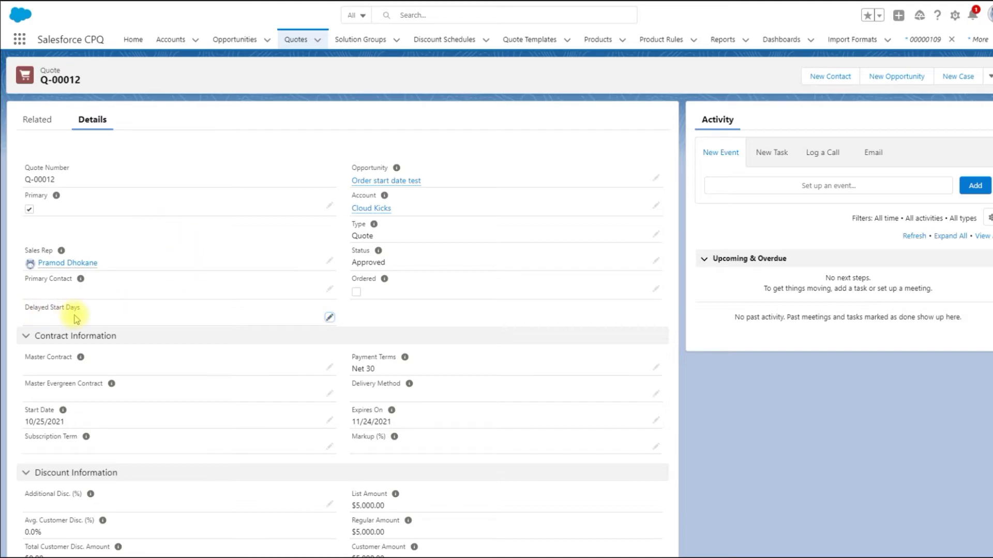
Step: Set Delayed Start Days to 10 on the quote for the "Order start date test" opportunity and save it
left_click(329, 318)
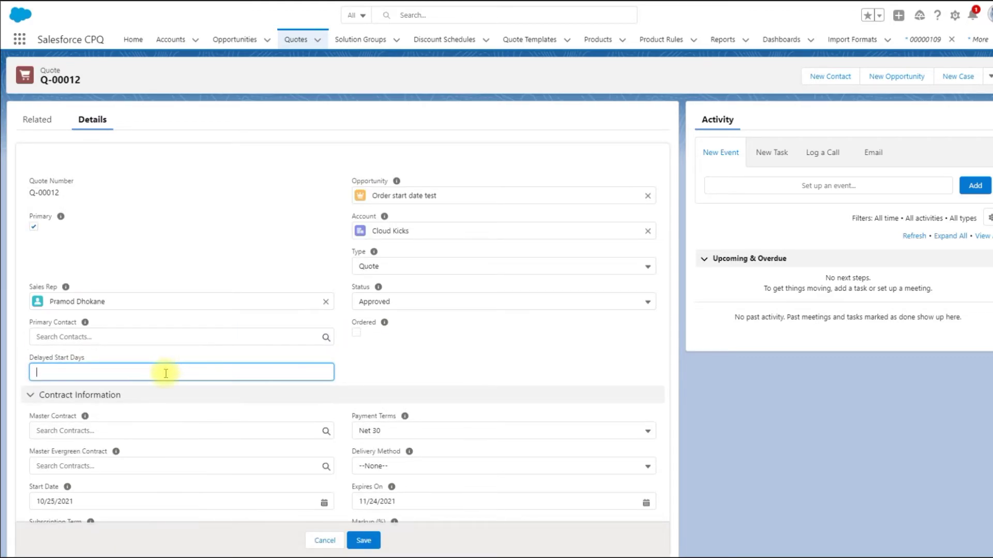
type("10")
left_click(357, 541)
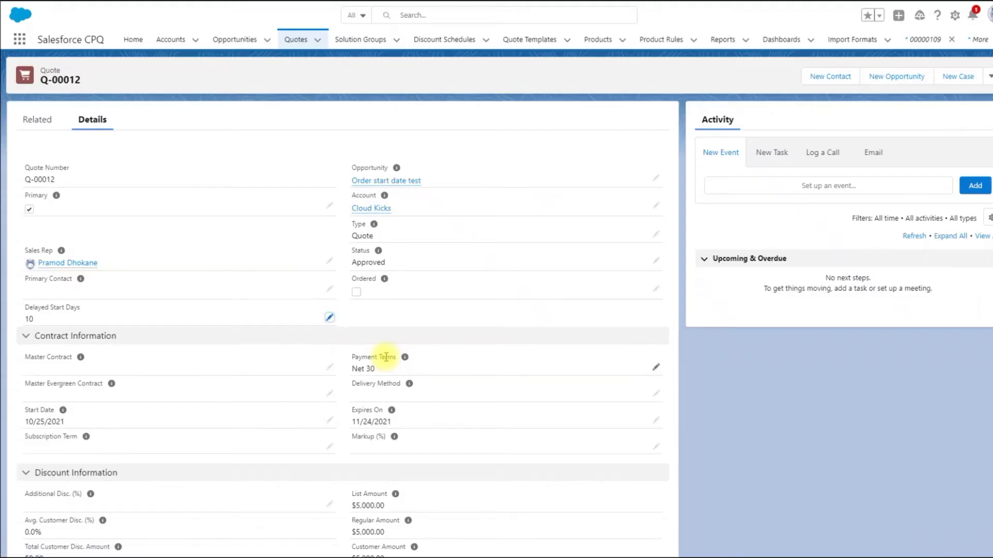
Step: Mark the quote for the "Order start date test" opportunity as Ordered and save it
left_click(355, 293)
left_click(355, 295)
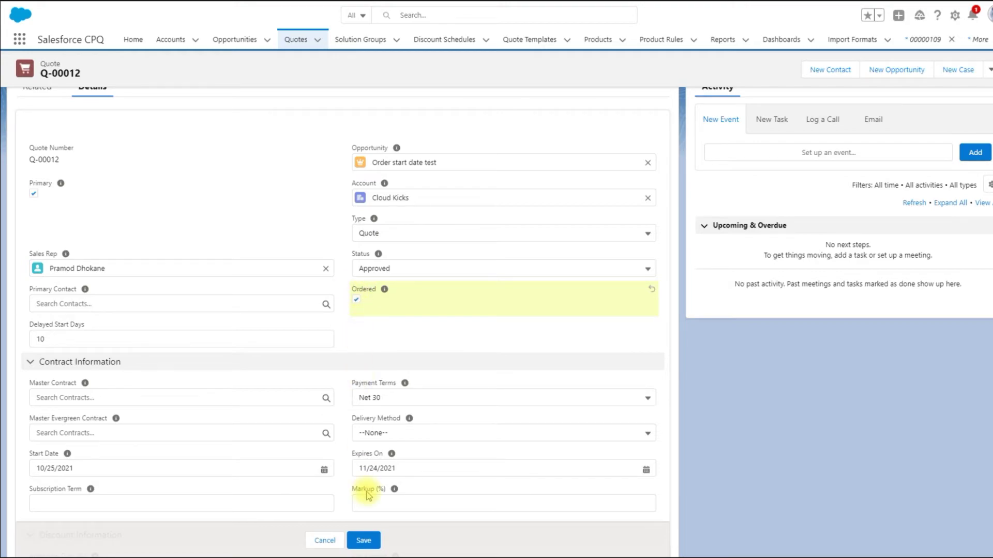
left_click(364, 540)
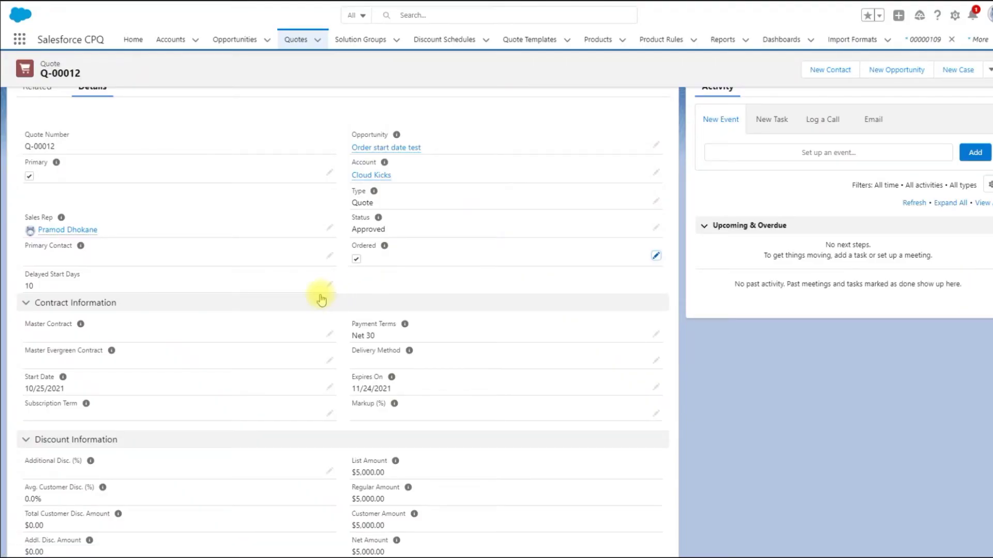
Step: Open the draft order generated from the quote and check its Order Start Date
scroll(321, 299, "up", 1)
left_click(30, 120)
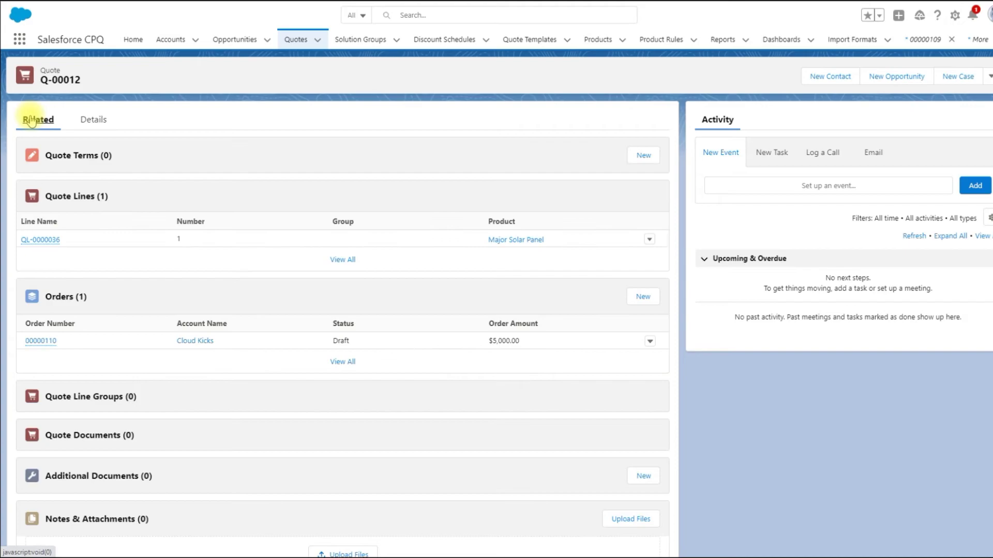
mouse_move(45, 345)
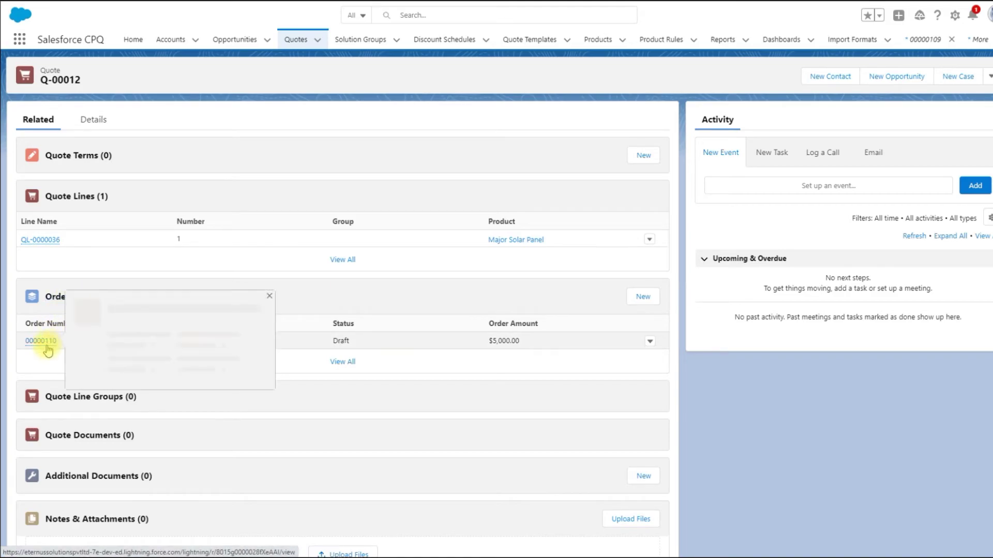
left_click(47, 343)
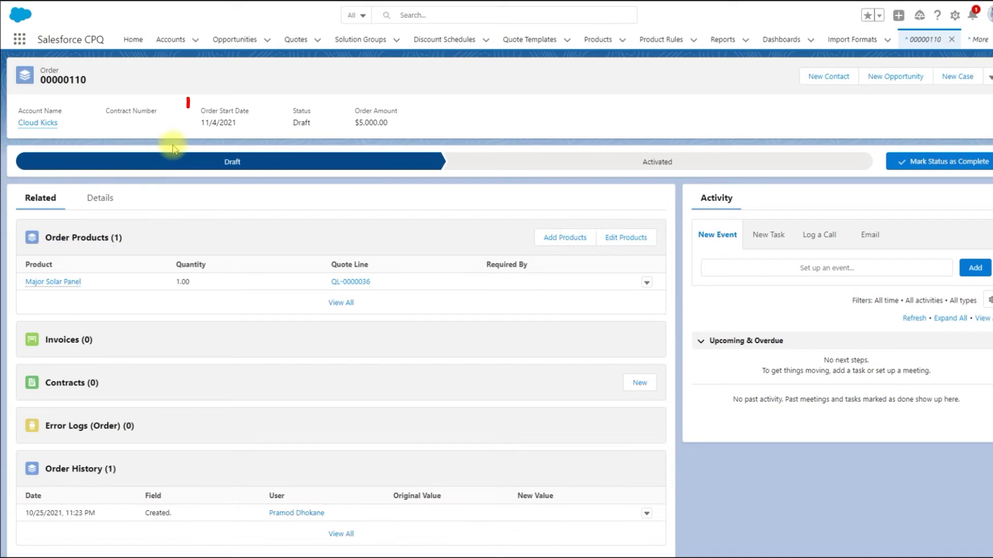
triple_click(221, 112)
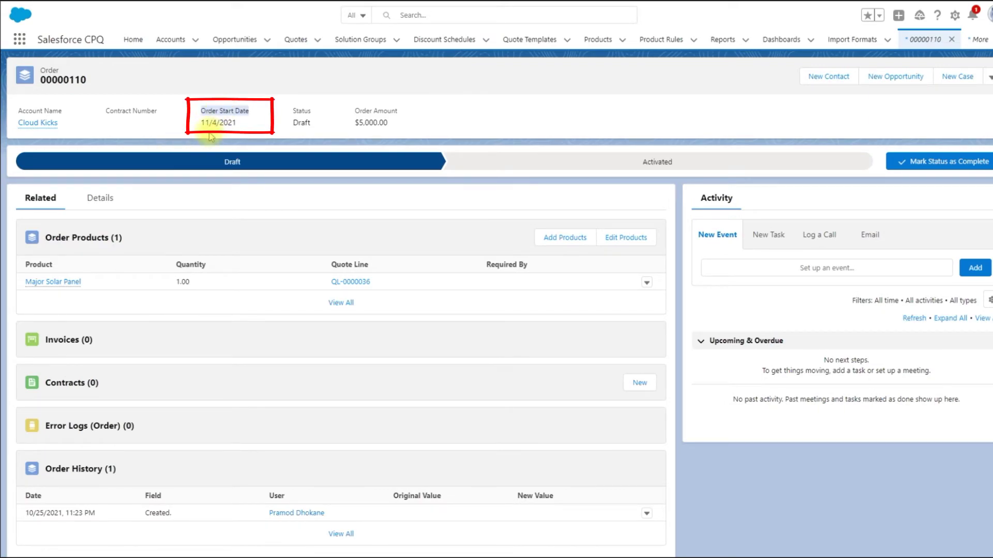
double_click(229, 122)
left_click(243, 124)
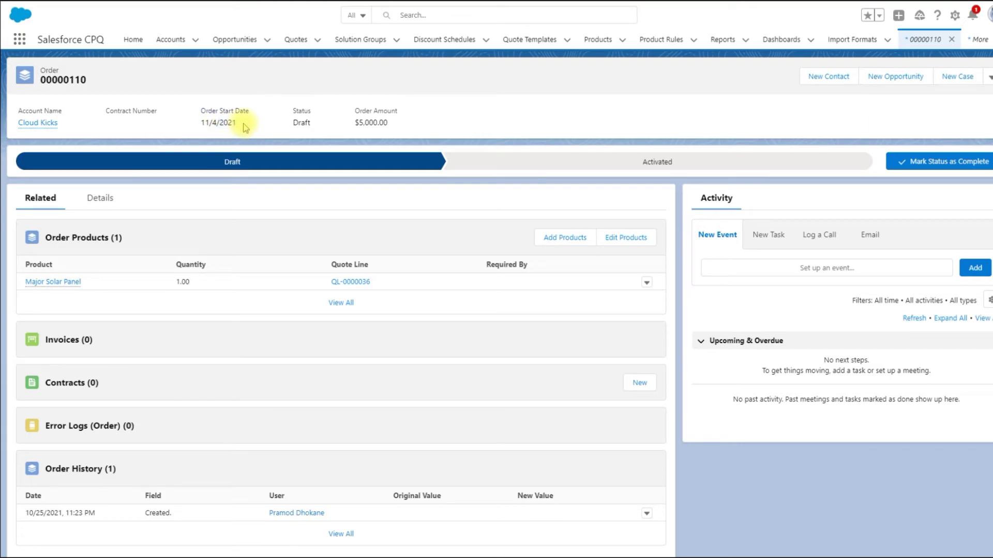